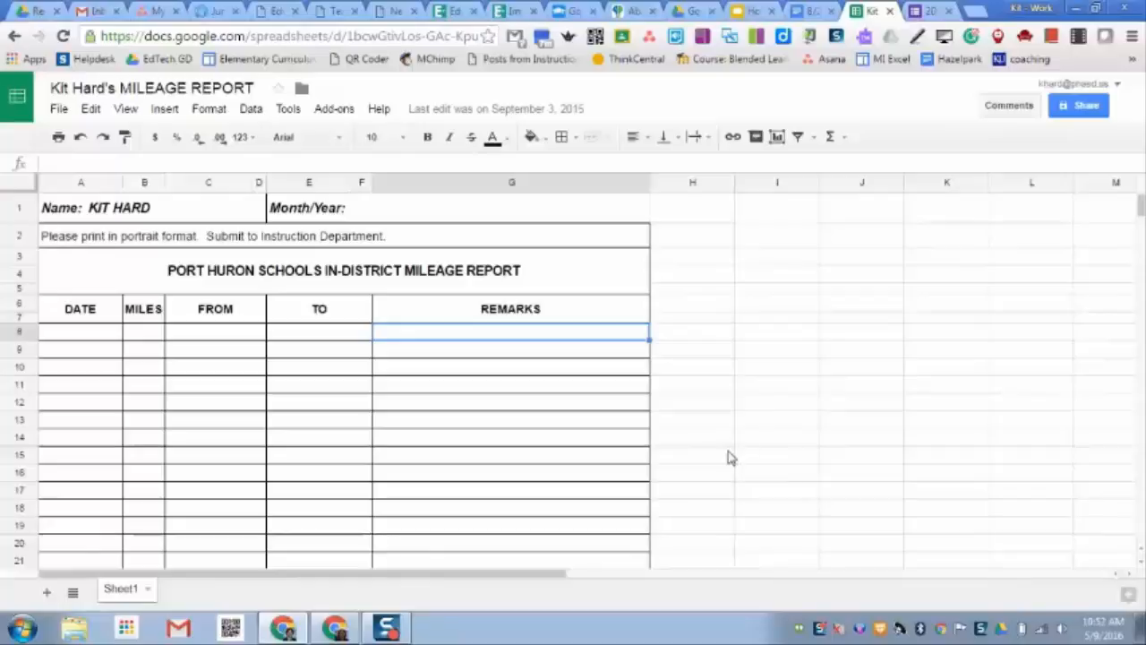
# - Turn on link sharing for the mileage report spreadsheet so that anyone with the link can view it, and save the setting
pyautogui.click(1098, 113)
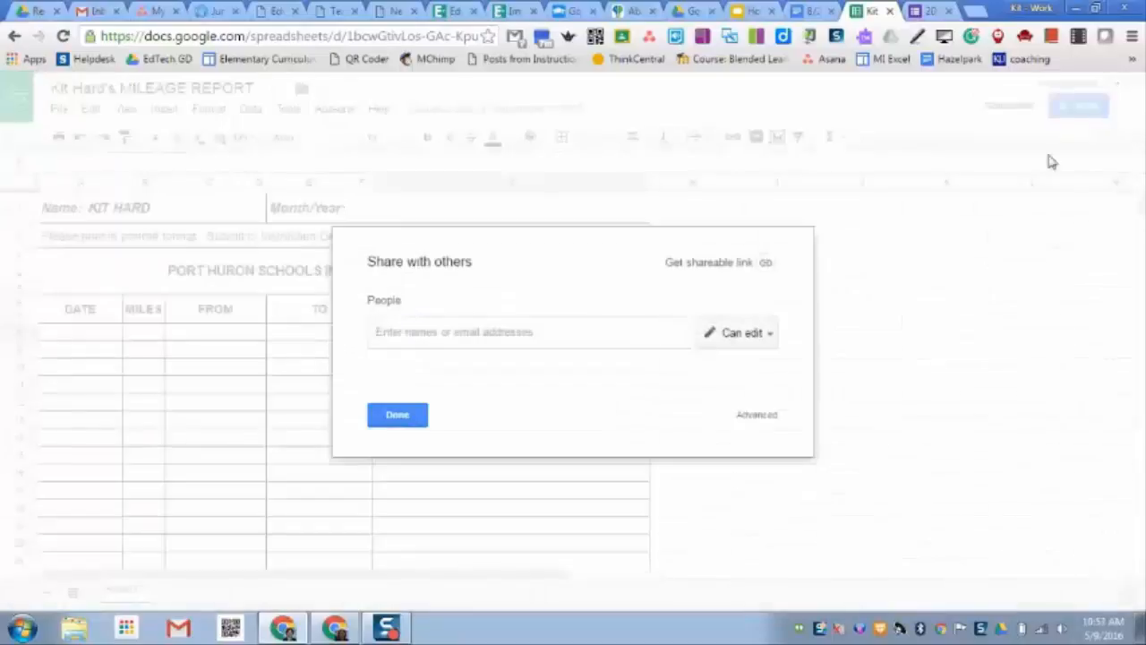
pyautogui.click(728, 268)
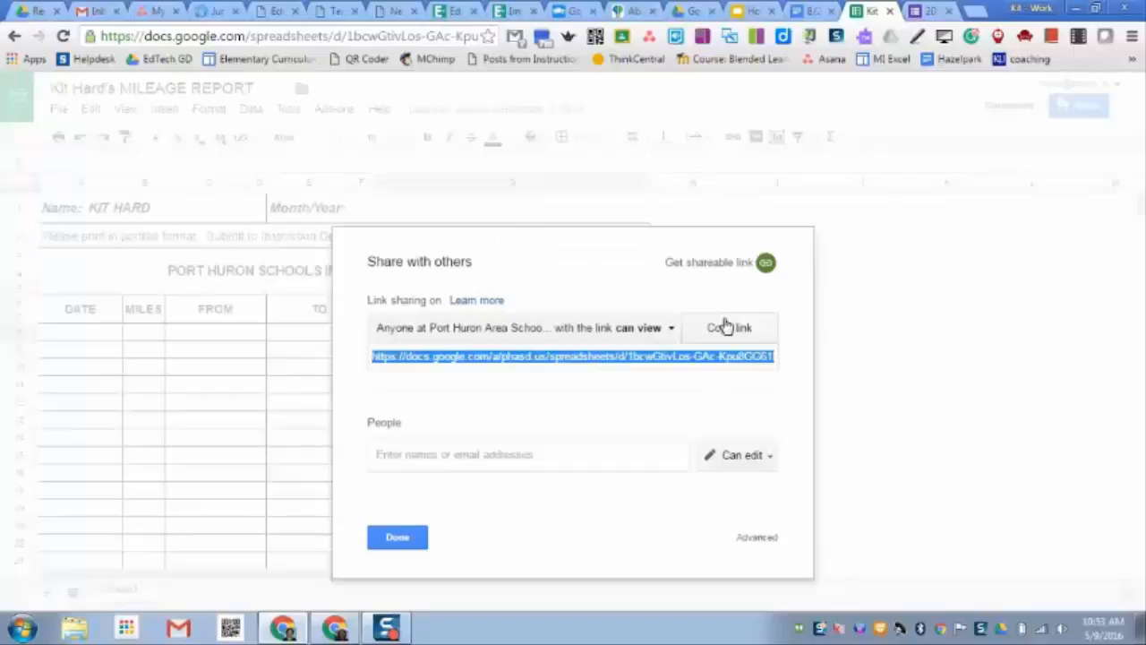
pyautogui.click(758, 539)
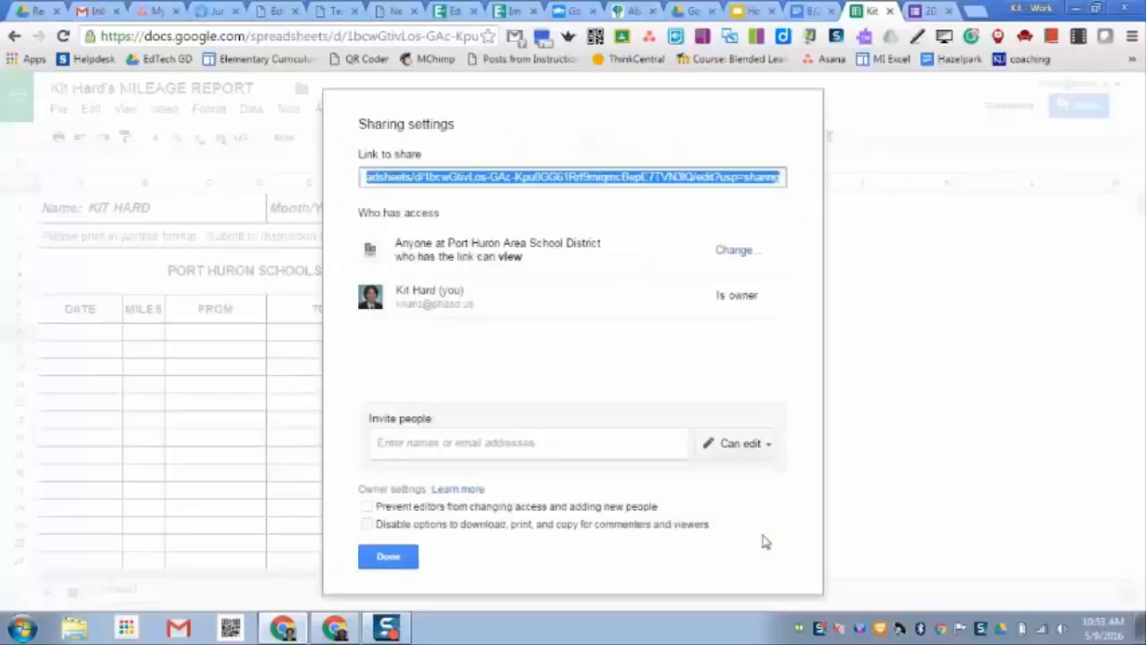
pyautogui.click(736, 251)
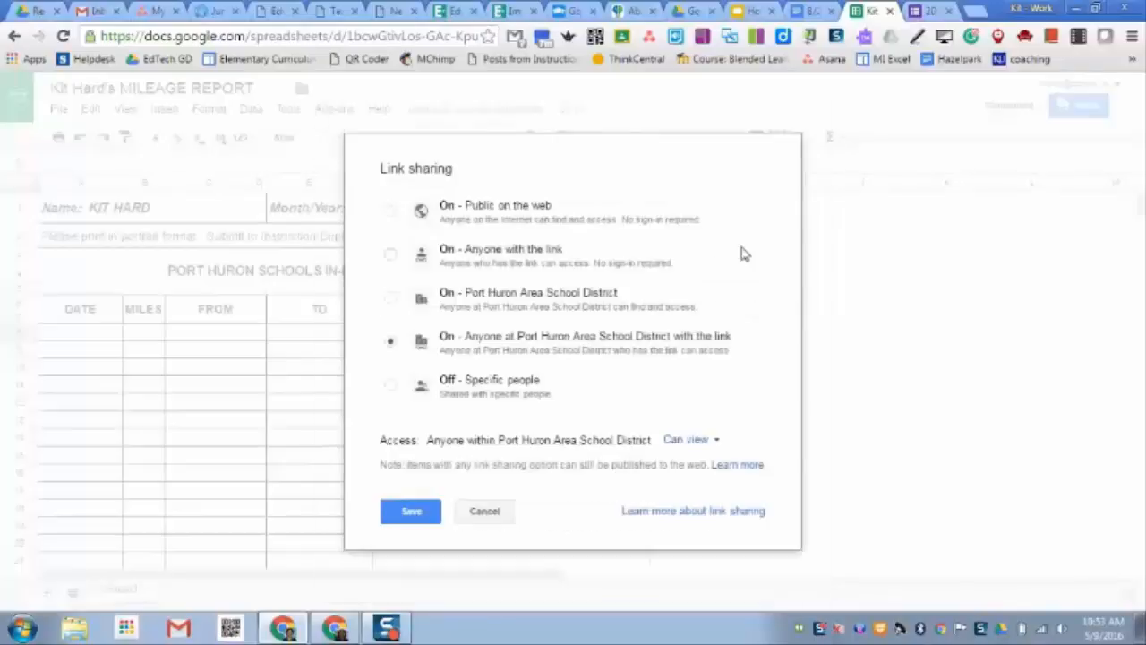
pyautogui.click(524, 255)
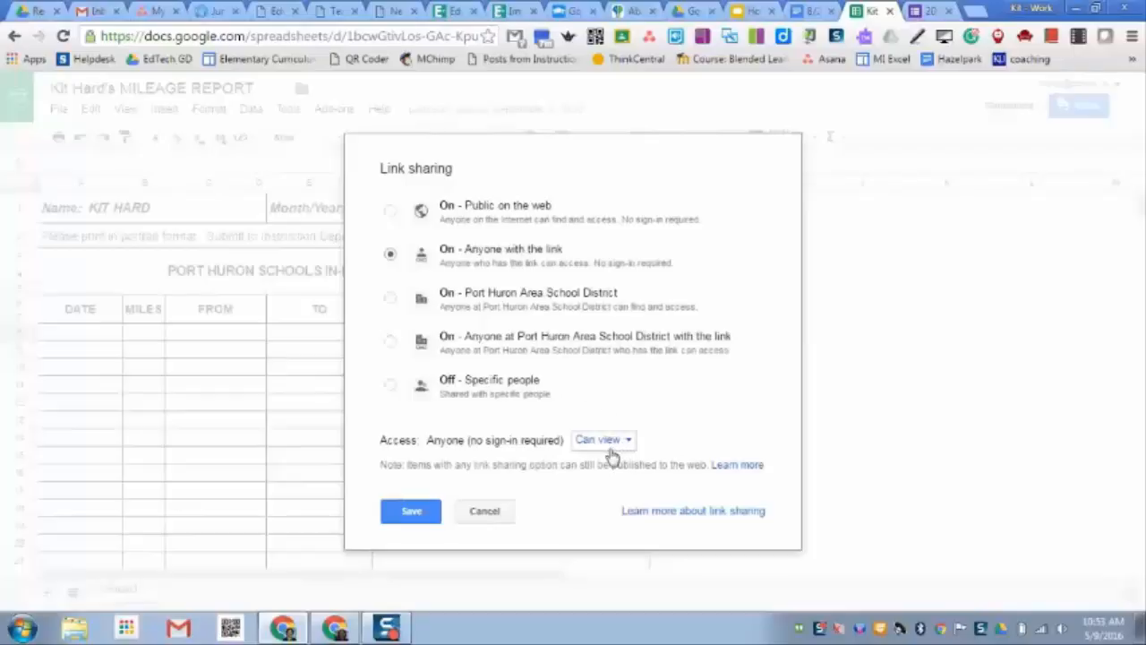
pyautogui.click(411, 511)
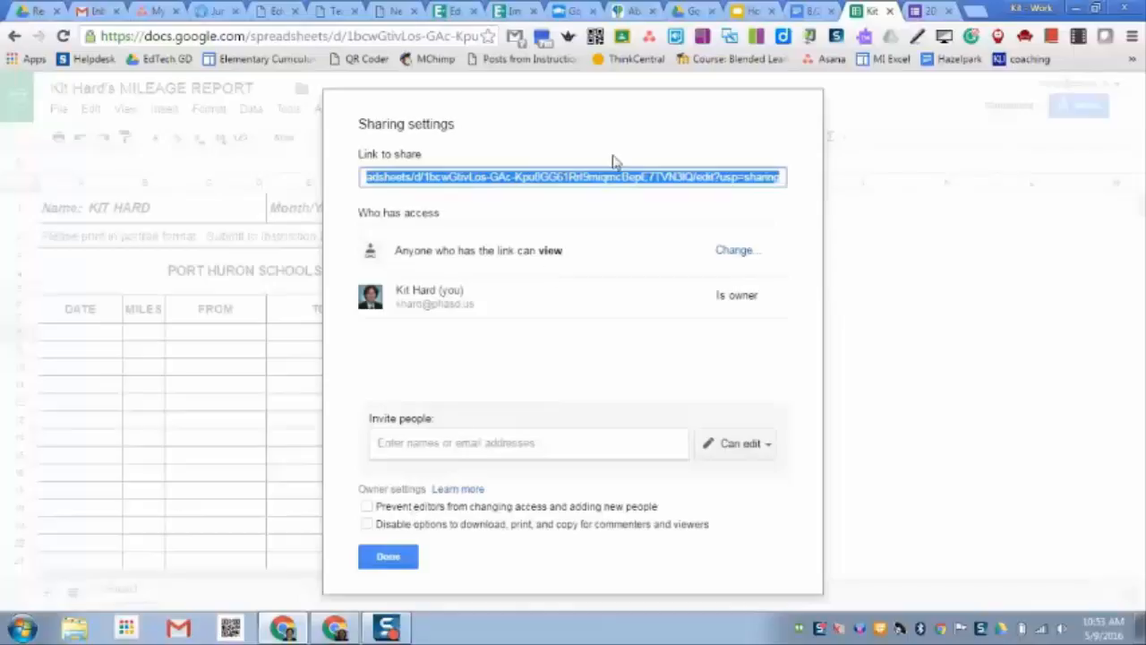
# - Copy the mileage report's sharing link and paste it into the browser's address bar in place of the current URL
pyautogui.click(600, 181)
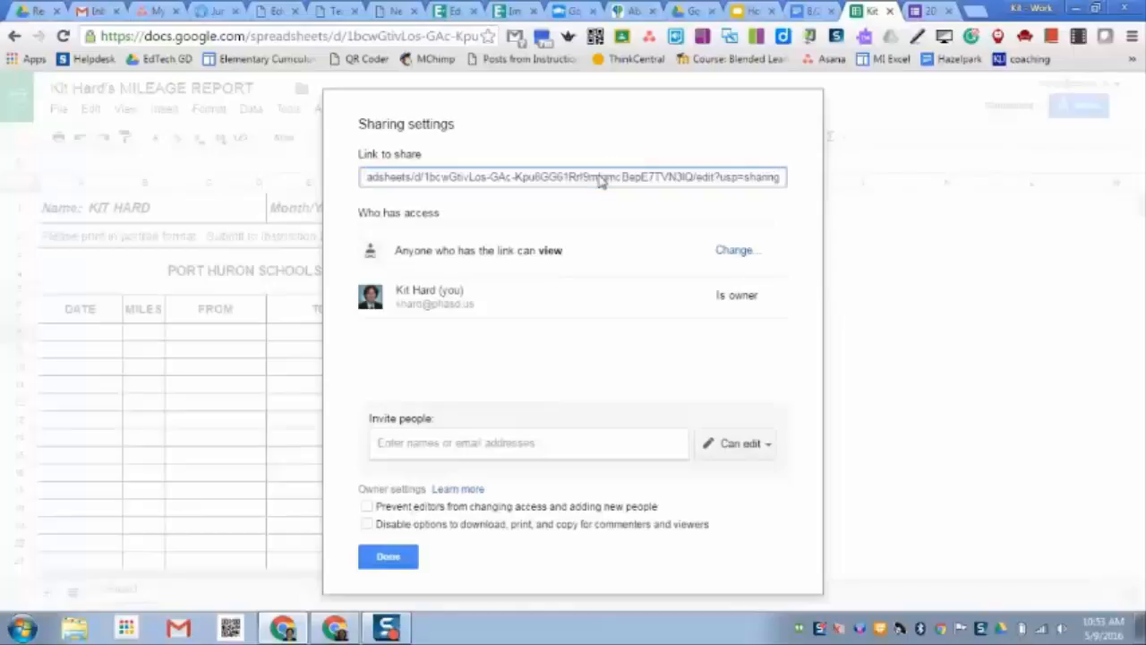
pyautogui.tripleClick(600, 181)
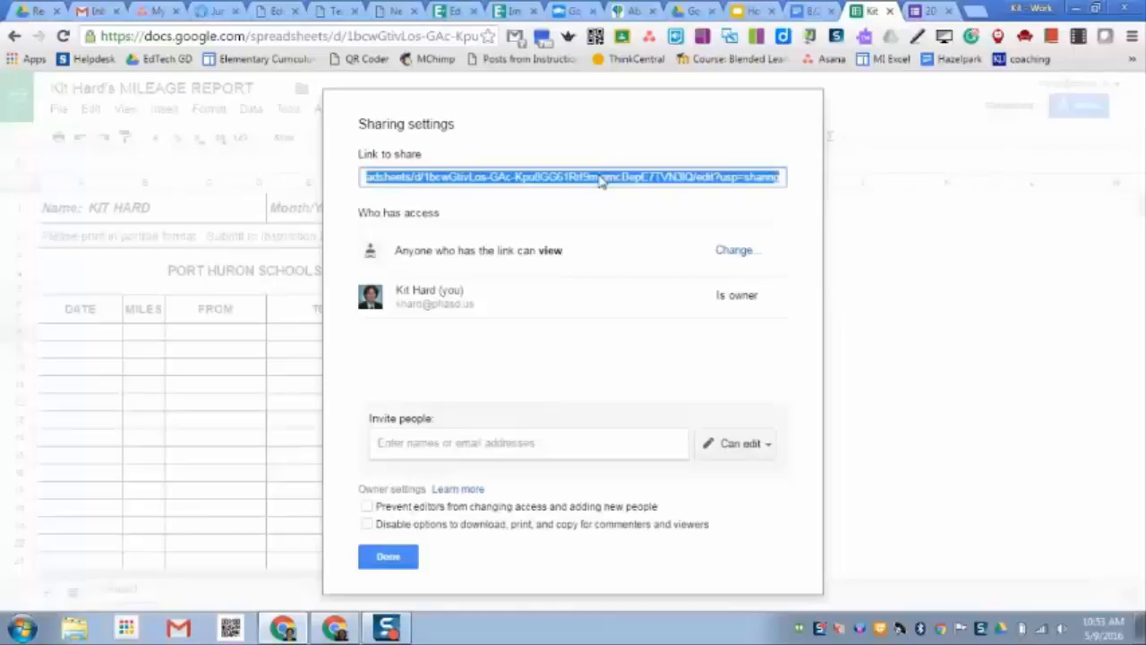
pyautogui.click(359, 35)
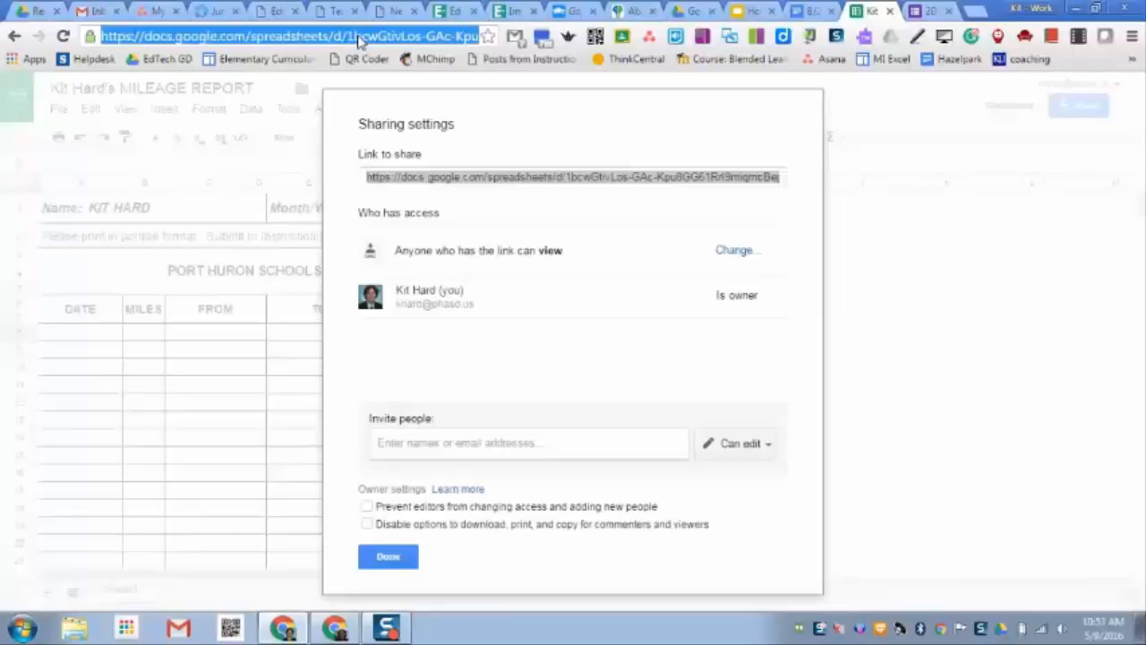
pyautogui.press('End')
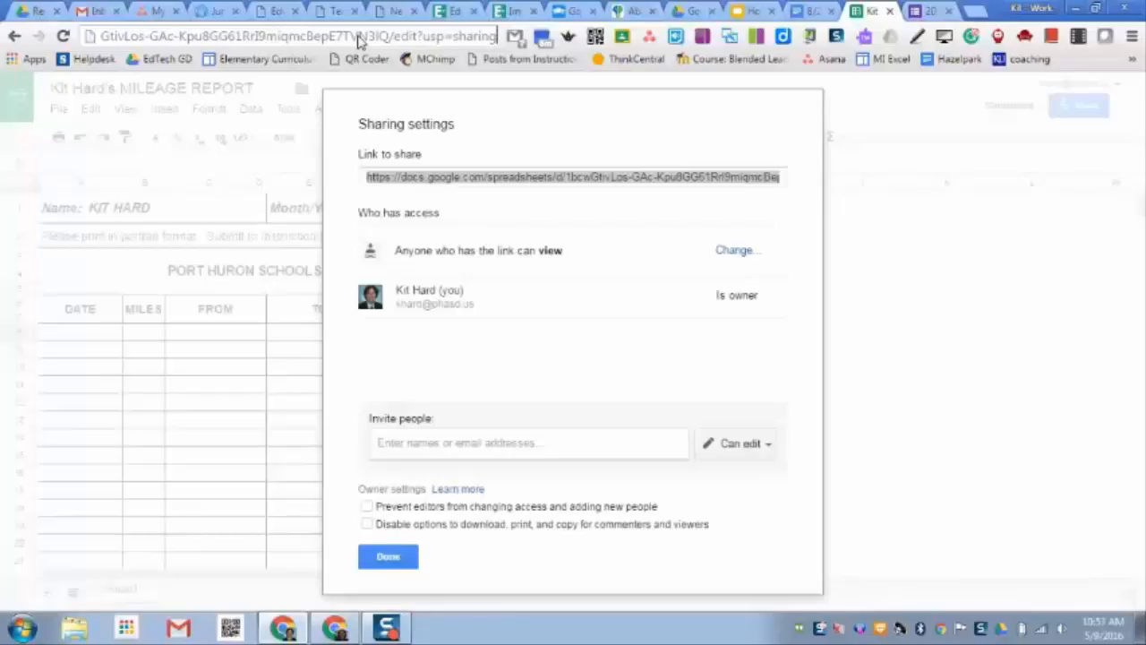
# - Replace the "edit?usp=sharing" ending of the mileage report link with "copy" and copy the whole edited URL
pyautogui.press('BackSpace')
pyautogui.press('BackSpace')
pyautogui.press('BackSpace')
pyautogui.press('BackSpace')
pyautogui.press('BackSpace')
pyautogui.press('BackSpace')
pyautogui.press('BackSpace')
pyautogui.press('BackSpace')
pyautogui.press('BackSpace')
pyautogui.press('BackSpace')
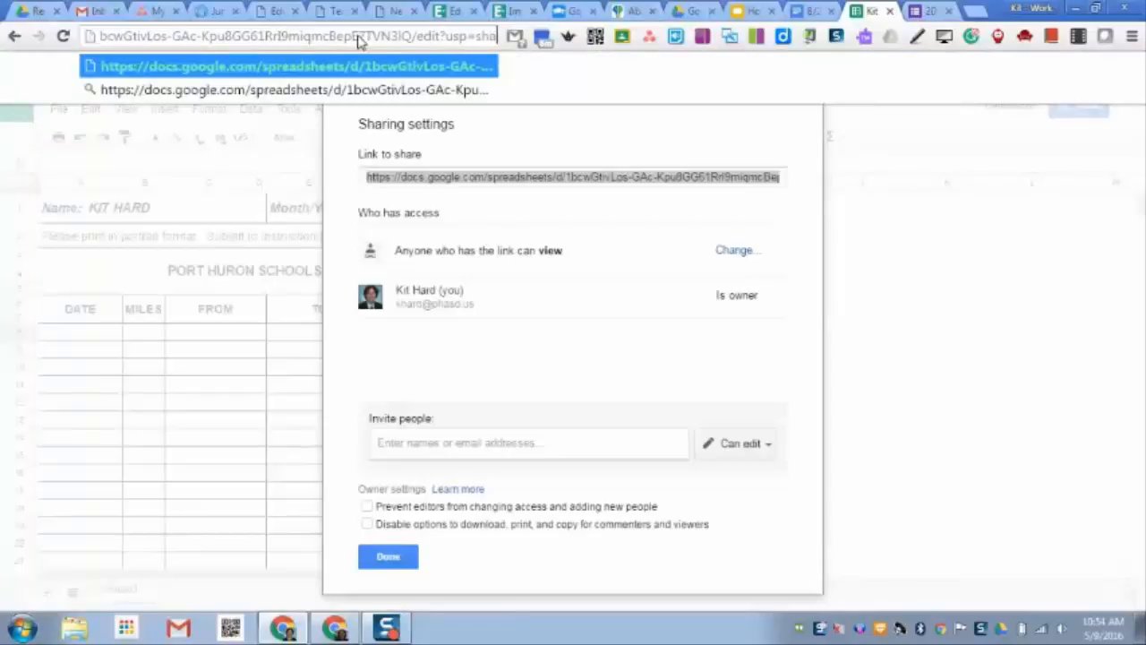
pyautogui.press('BackSpace')
pyautogui.press('BackSpace')
pyautogui.press('BackSpace')
pyautogui.press('BackSpace')
pyautogui.press('BackSpace')
pyautogui.press('BackSpace')
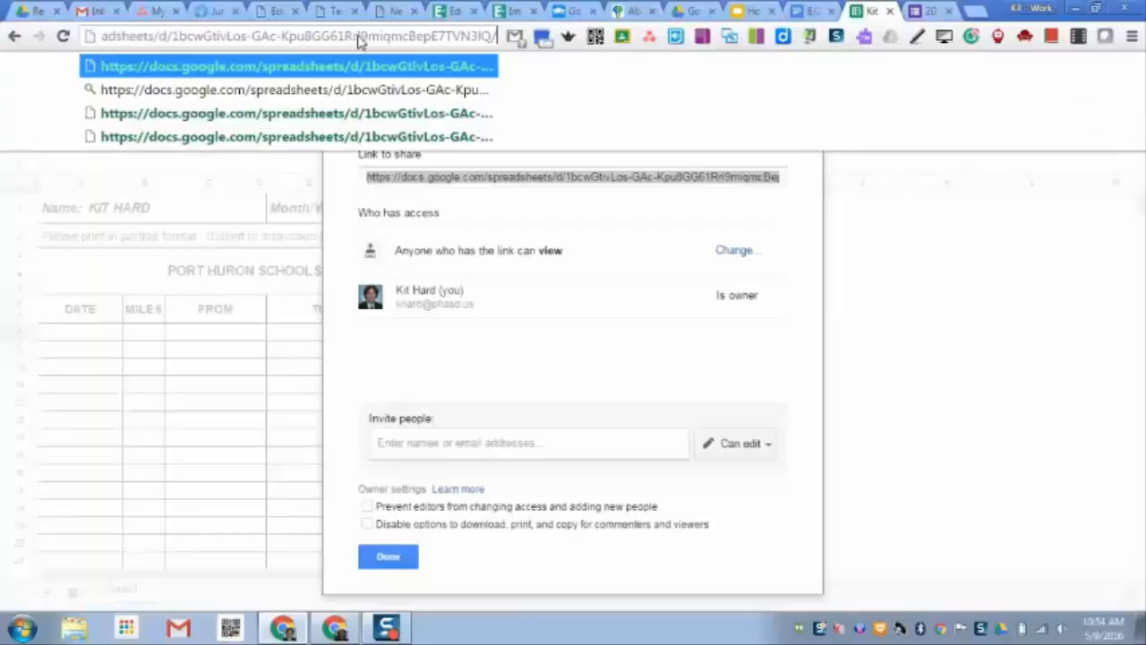
pyautogui.write('copy')
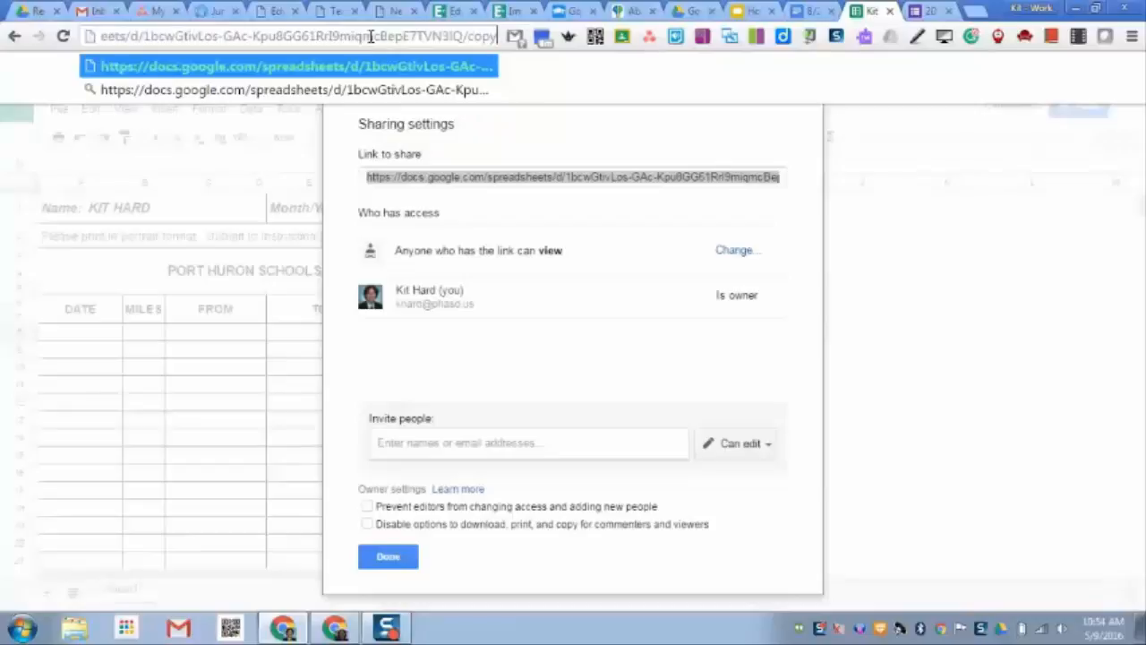
pyautogui.hotkey('ctrl', 'a')
pyautogui.hotkey('ctrl', 'c')
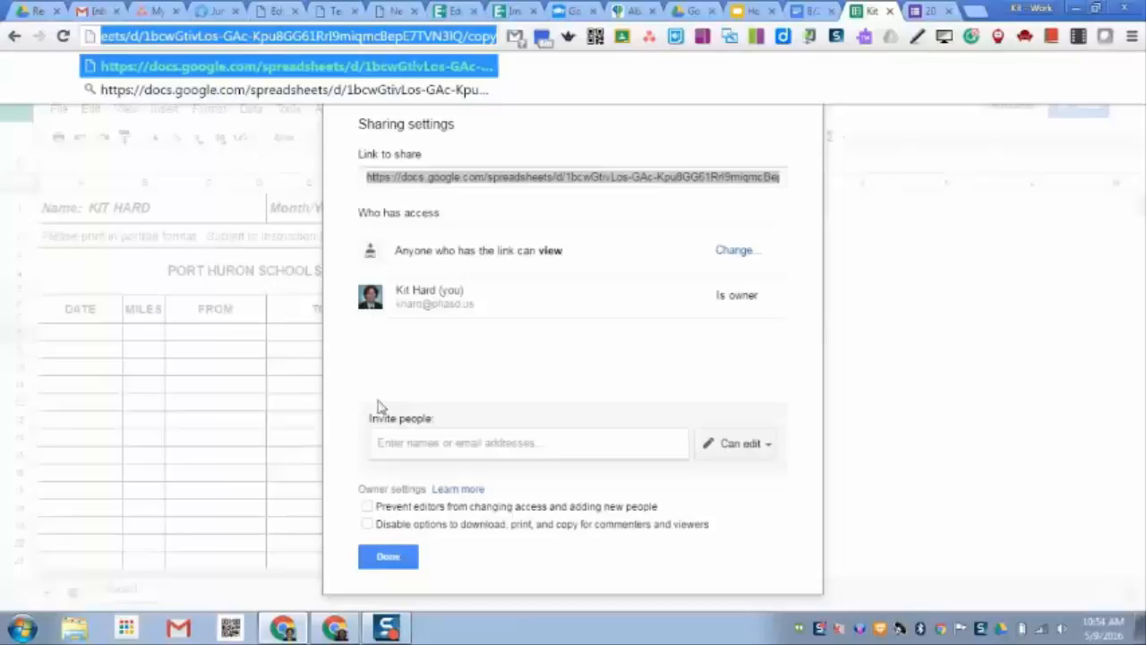
# - Open the edited mileage report link in the home-profile Chrome window and make a copy of the spreadsheet
pyautogui.click(335, 627)
pyautogui.hotkey('ctrl', 'v')
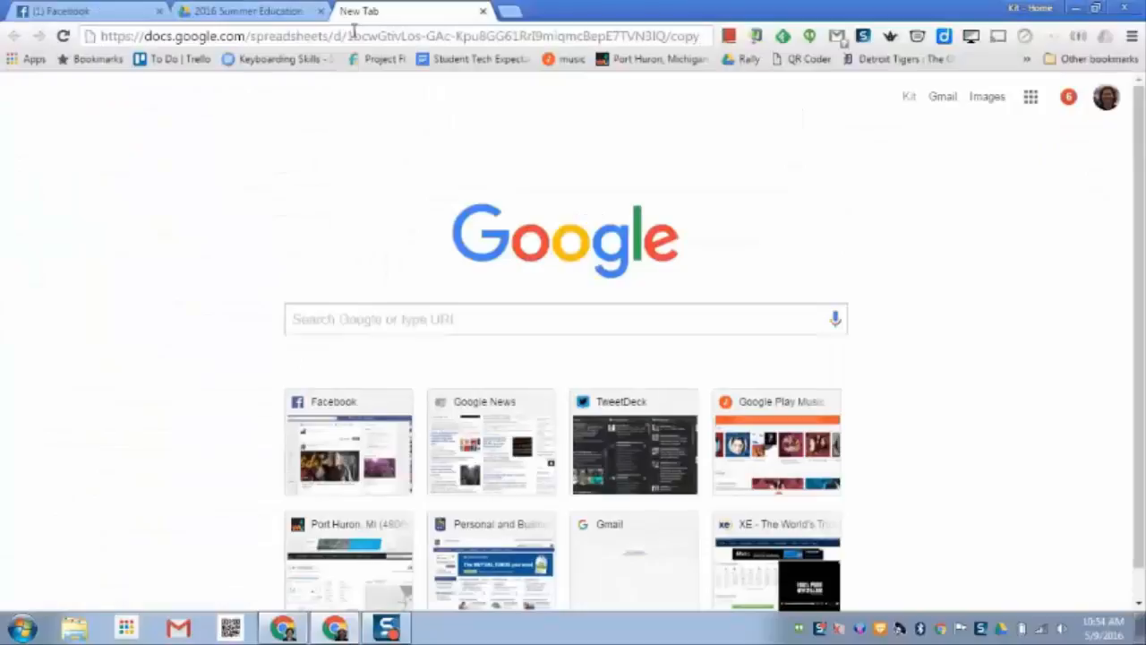
pyautogui.press('Return')
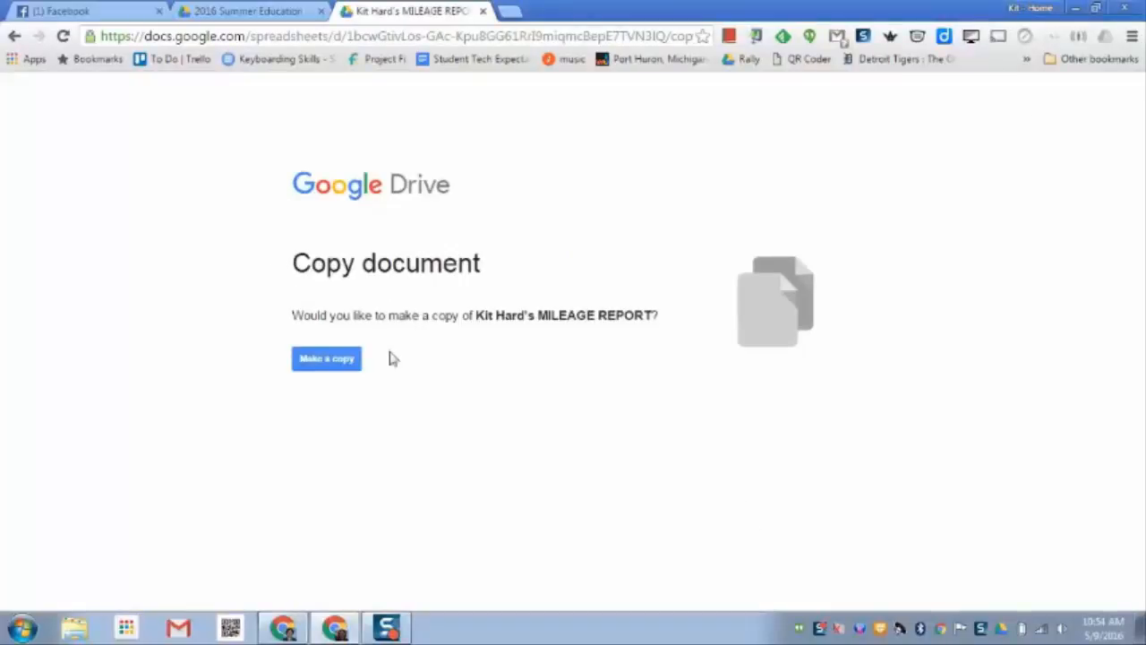
pyautogui.click(339, 362)
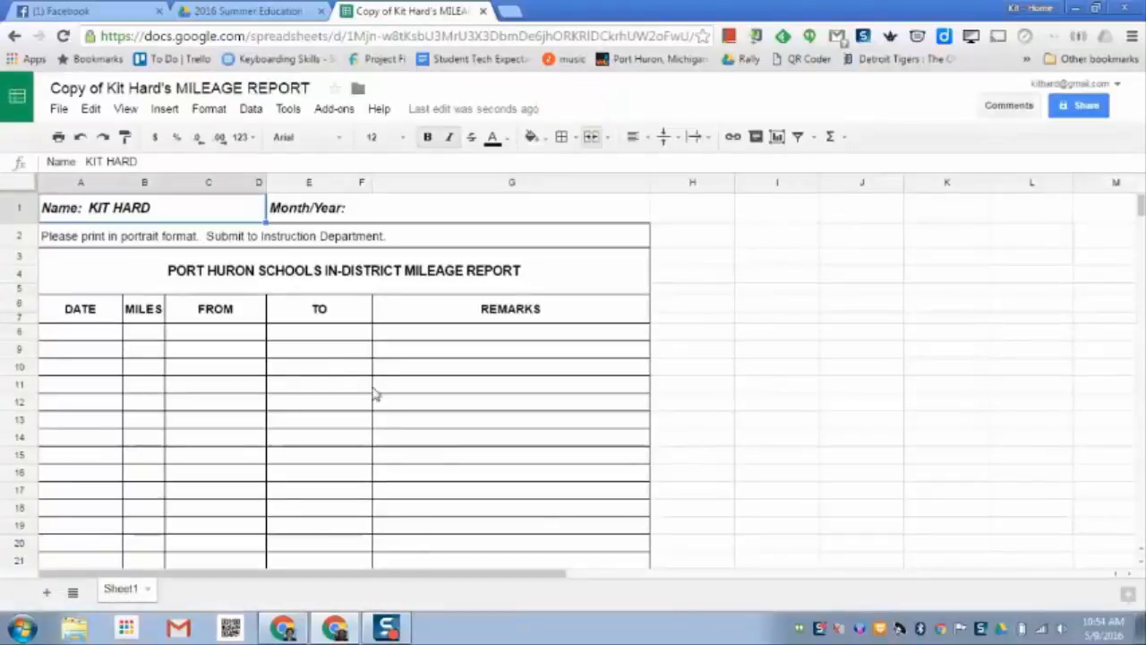
# - In the work-profile Chrome window, set the 2016 Summer Education Technology PD Survey form's collaborator link sharing to Anyone with the link and save
pyautogui.click(285, 630)
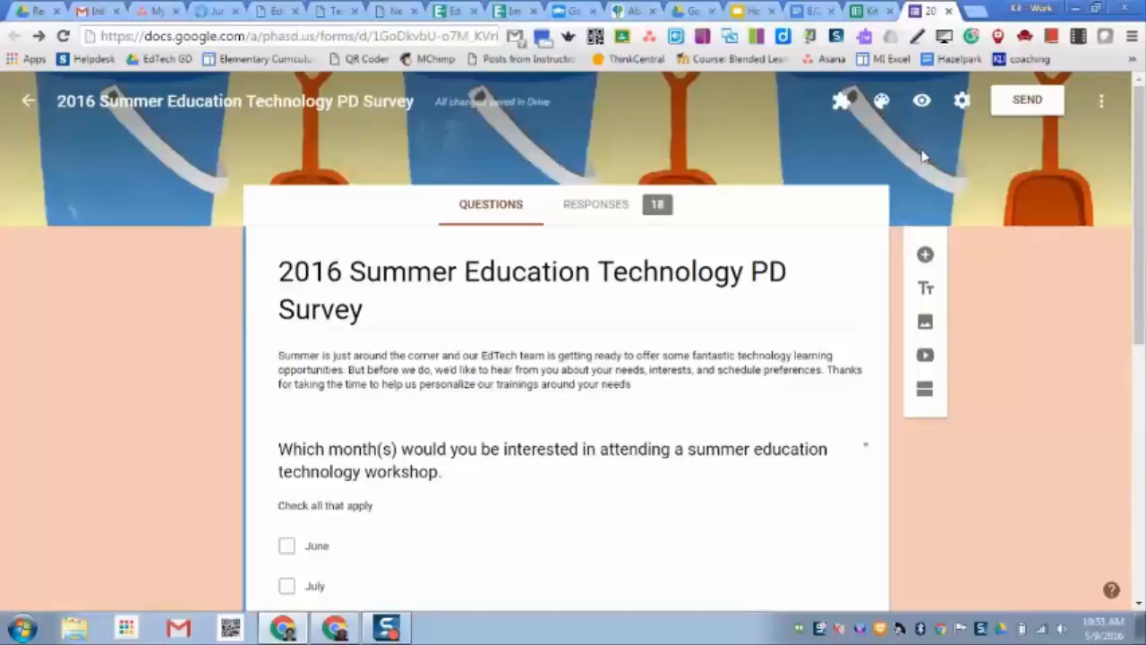
pyautogui.click(1103, 103)
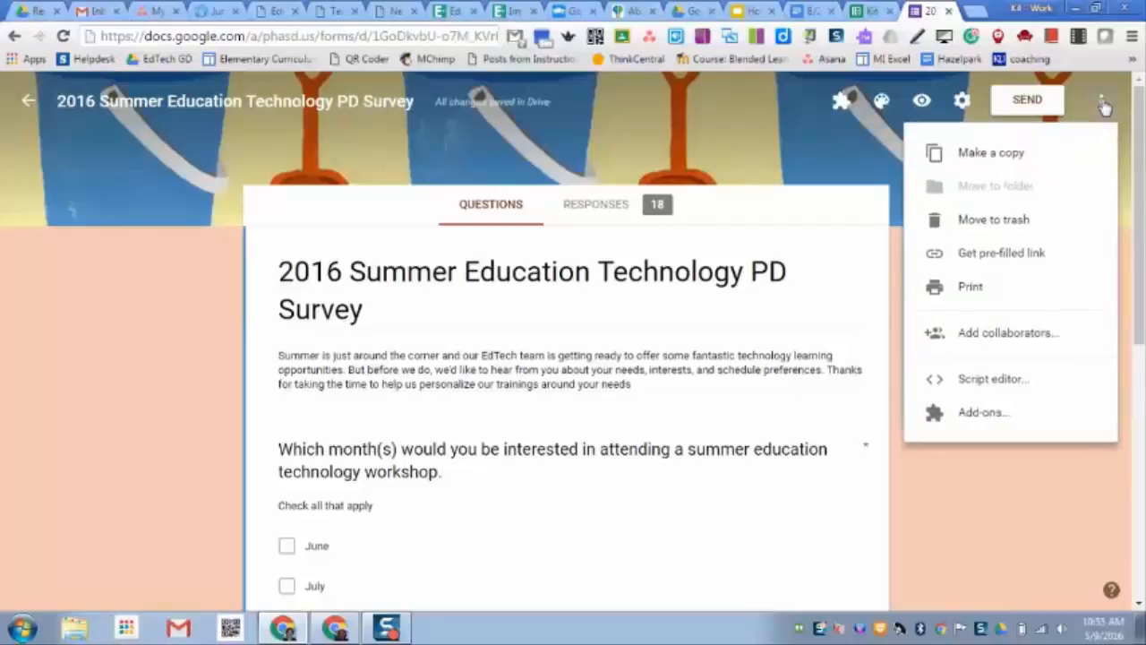
pyautogui.click(1018, 354)
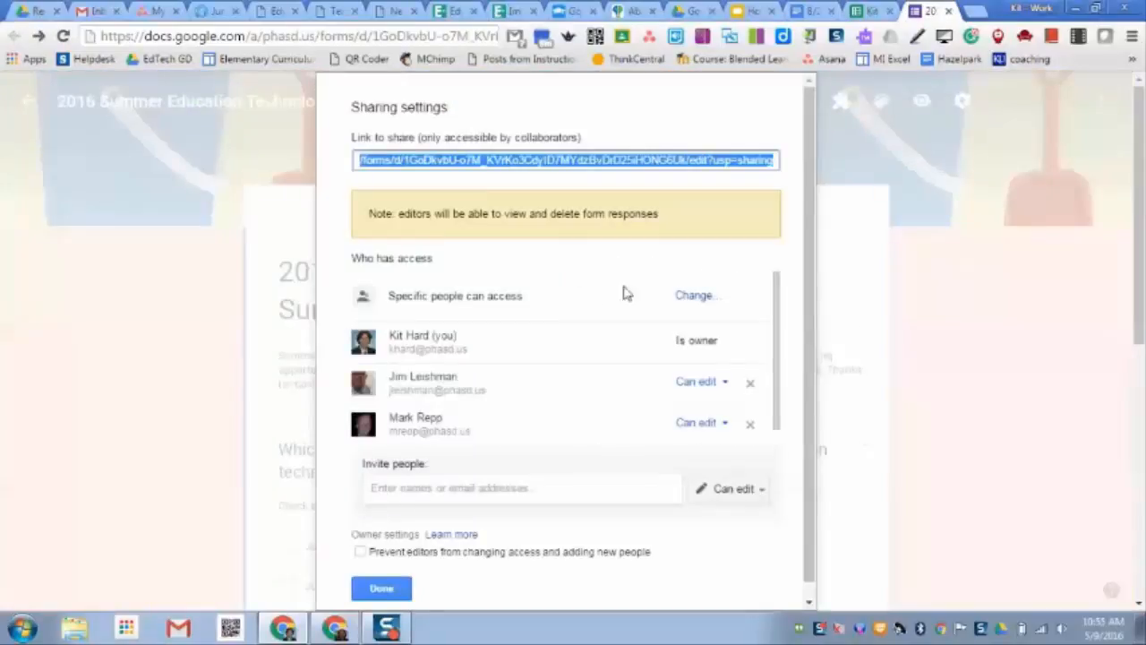
pyautogui.click(704, 298)
pyautogui.click(519, 271)
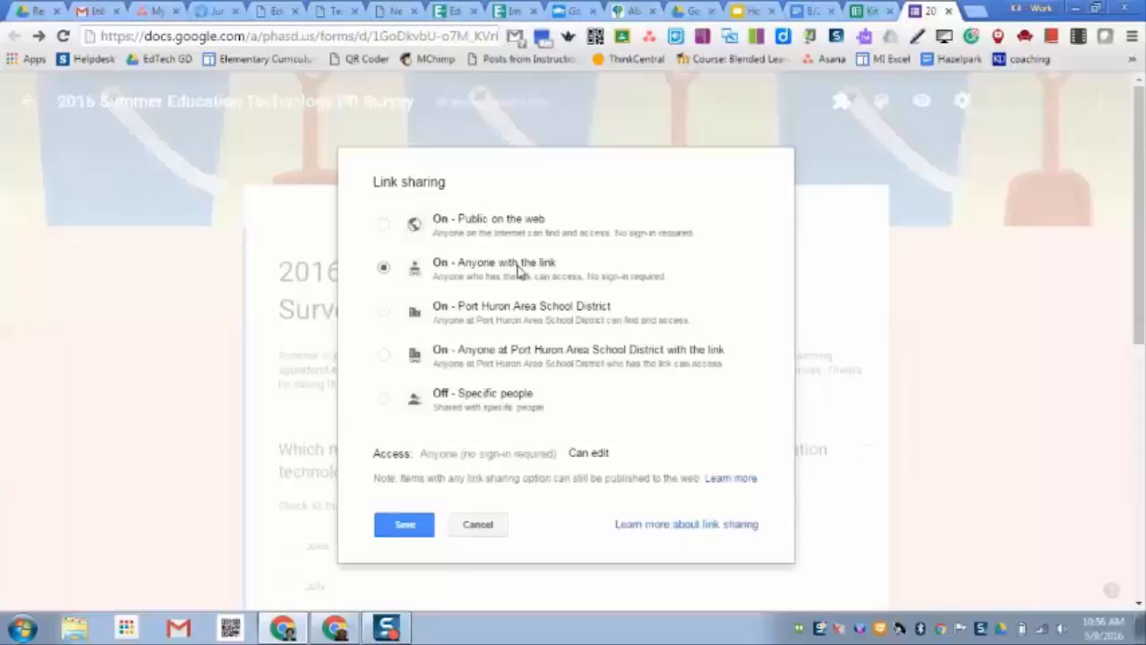
pyautogui.click(405, 525)
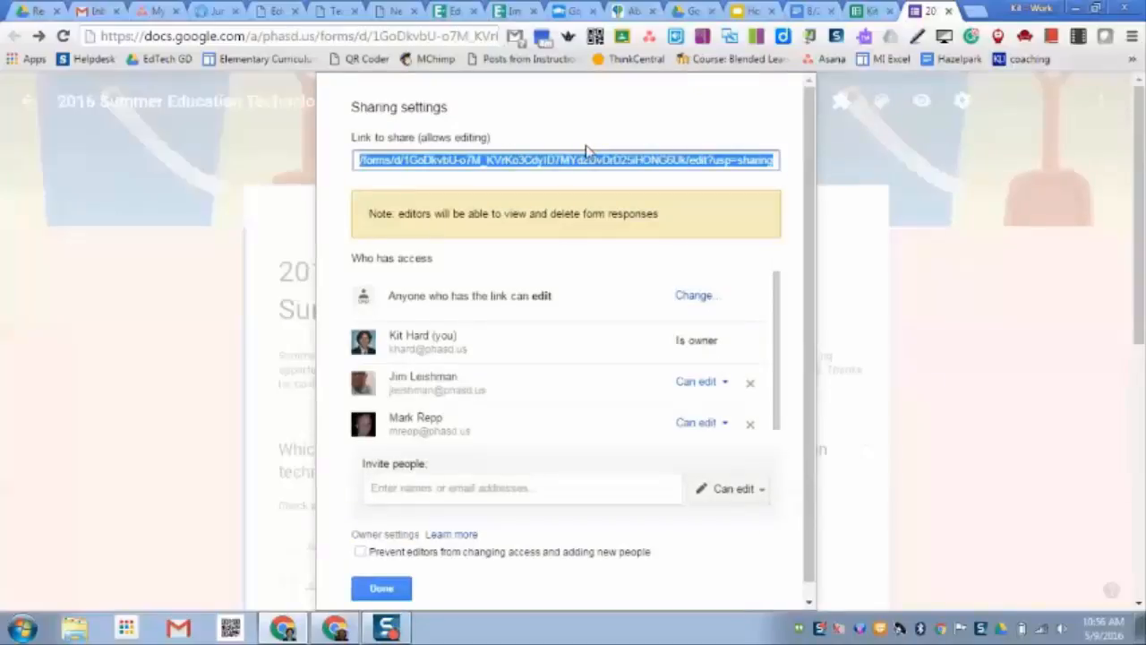
# - Paste the form's sharing link into the address bar, change its "edit?usp=sharing" ending to "copy", and copy the whole edited URL
pyautogui.click(439, 34)
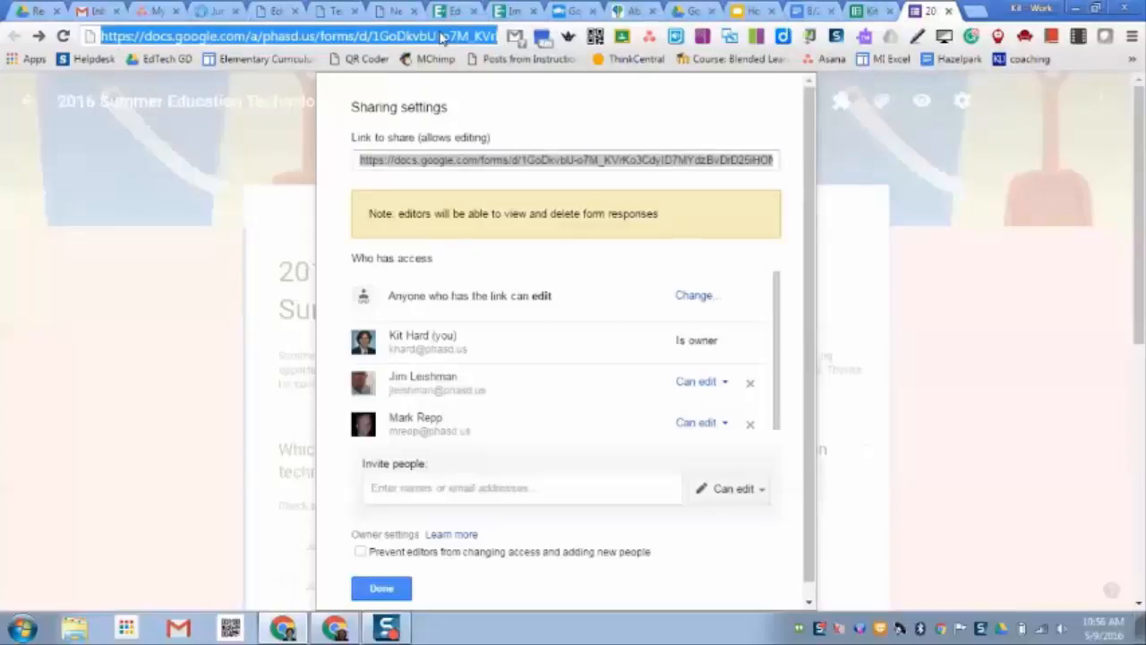
pyautogui.hotkey('ctrl', 'v')
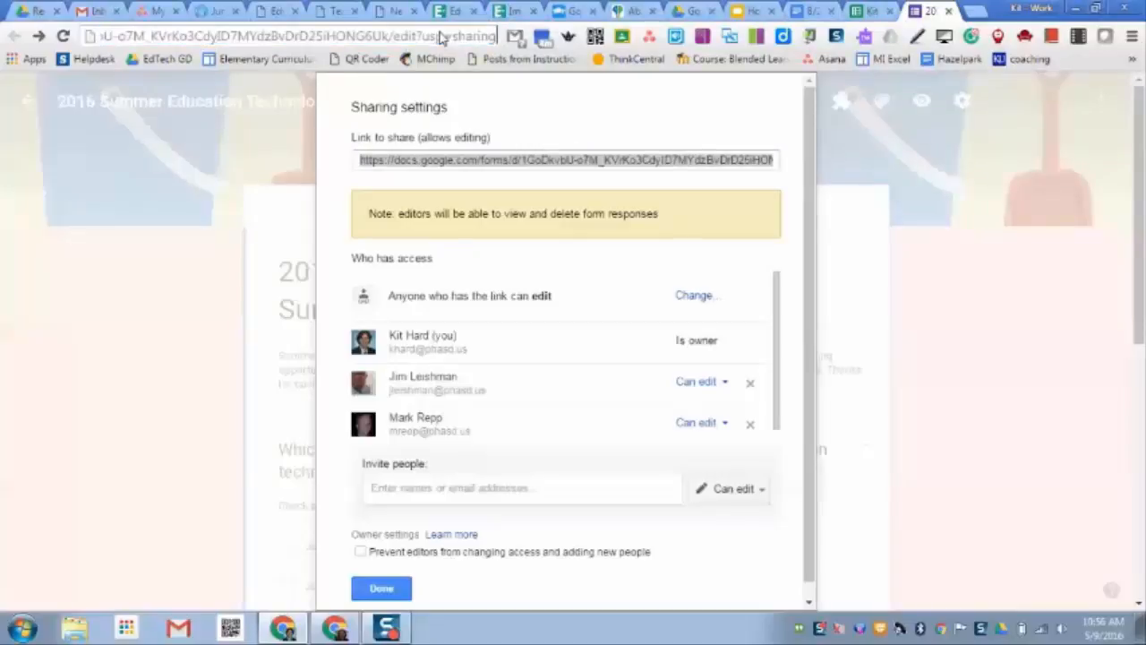
pyautogui.press('BackSpace')
pyautogui.press('BackSpace')
pyautogui.press('BackSpace')
pyautogui.press('BackSpace')
pyautogui.press('BackSpace')
pyautogui.press('BackSpace')
pyautogui.press('BackSpace')
pyautogui.press('BackSpace')
pyautogui.press('BackSpace')
pyautogui.press('BackSpace')
pyautogui.press('BackSpace')
pyautogui.press('BackSpace')
pyautogui.press('BackSpace')
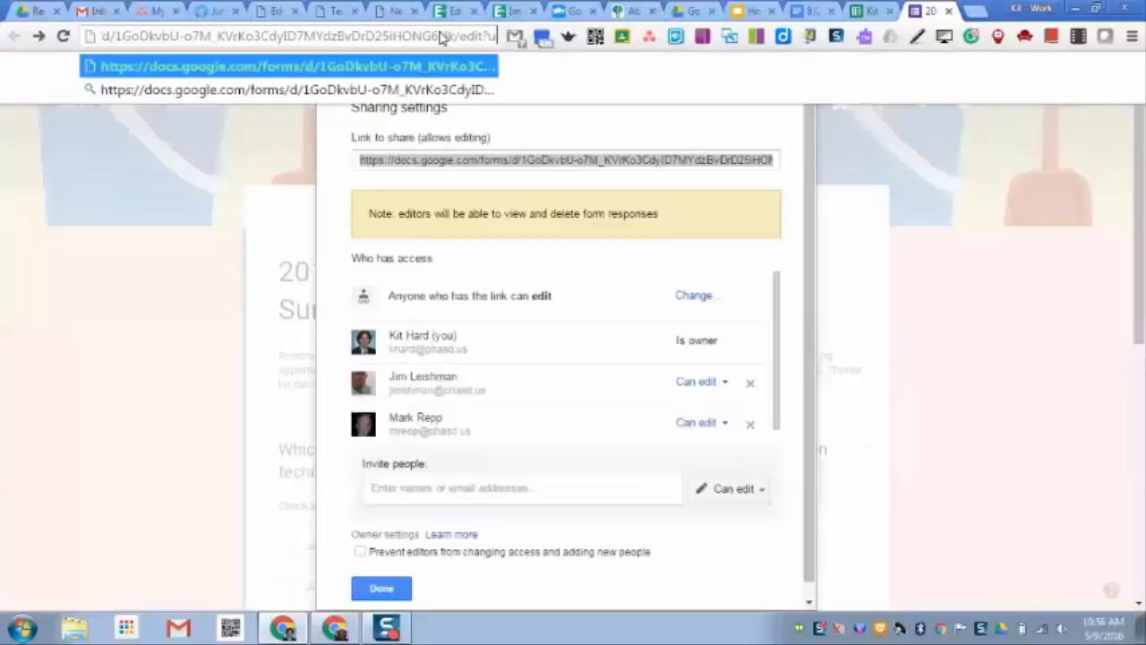
pyautogui.press('BackSpace')
pyautogui.press('BackSpace')
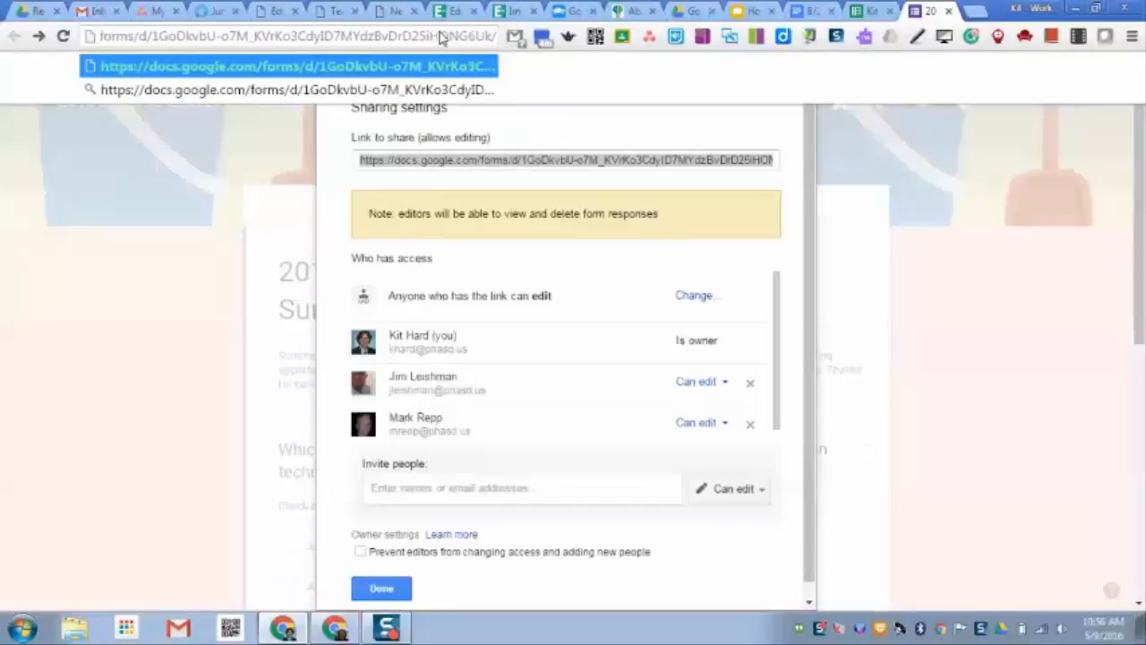
pyautogui.write('copy')
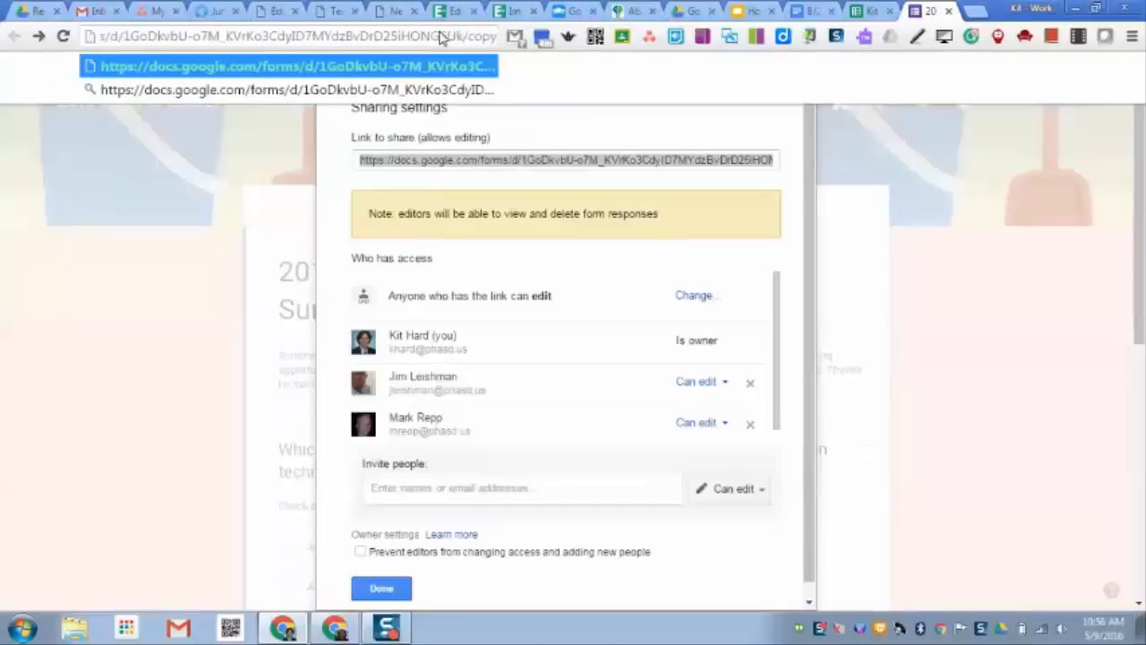
pyautogui.hotkey('ctrl', 'a')
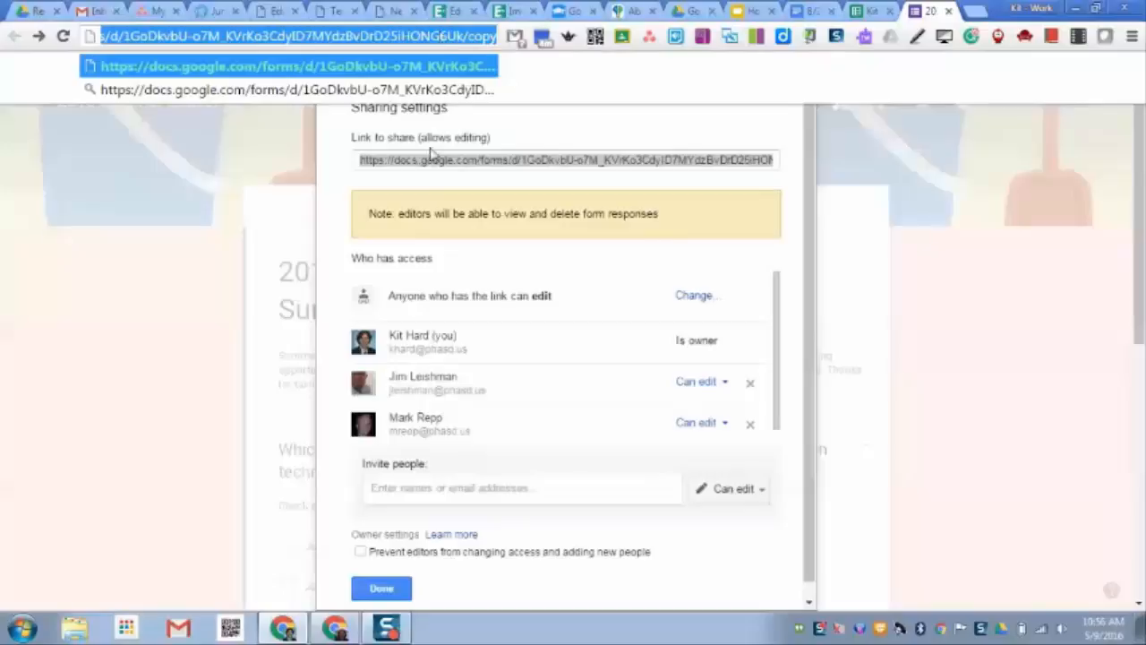
# - Open the edited form link in a new tab of the home-profile Chrome window and make a copy of the survey form
pyautogui.moveTo(292, 632)
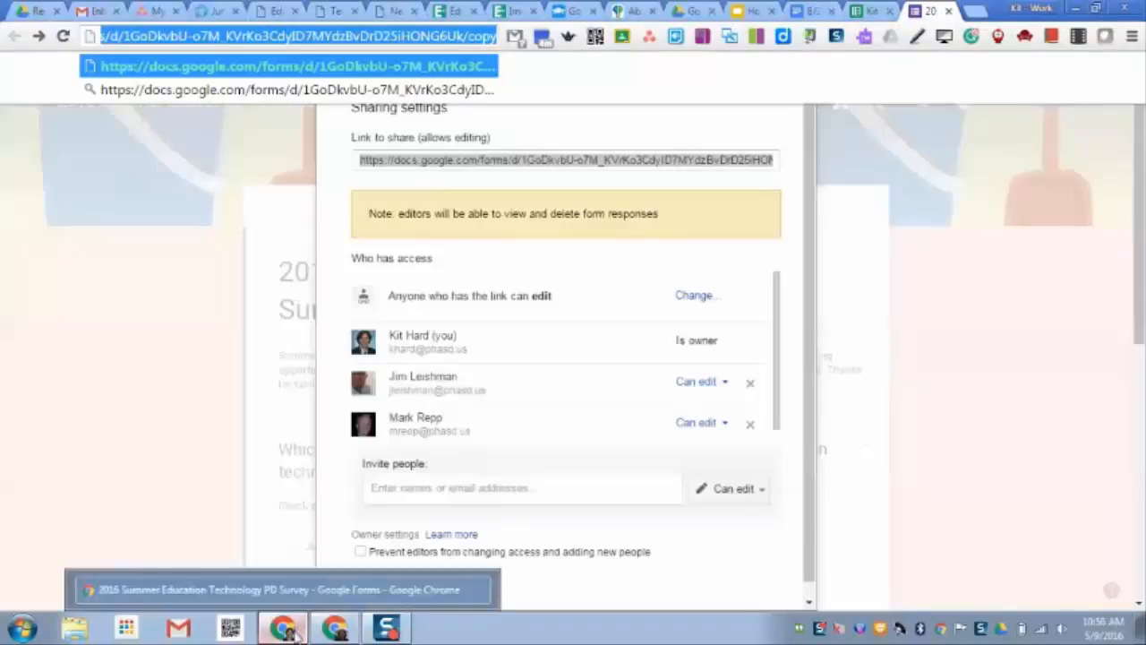
pyautogui.click(336, 632)
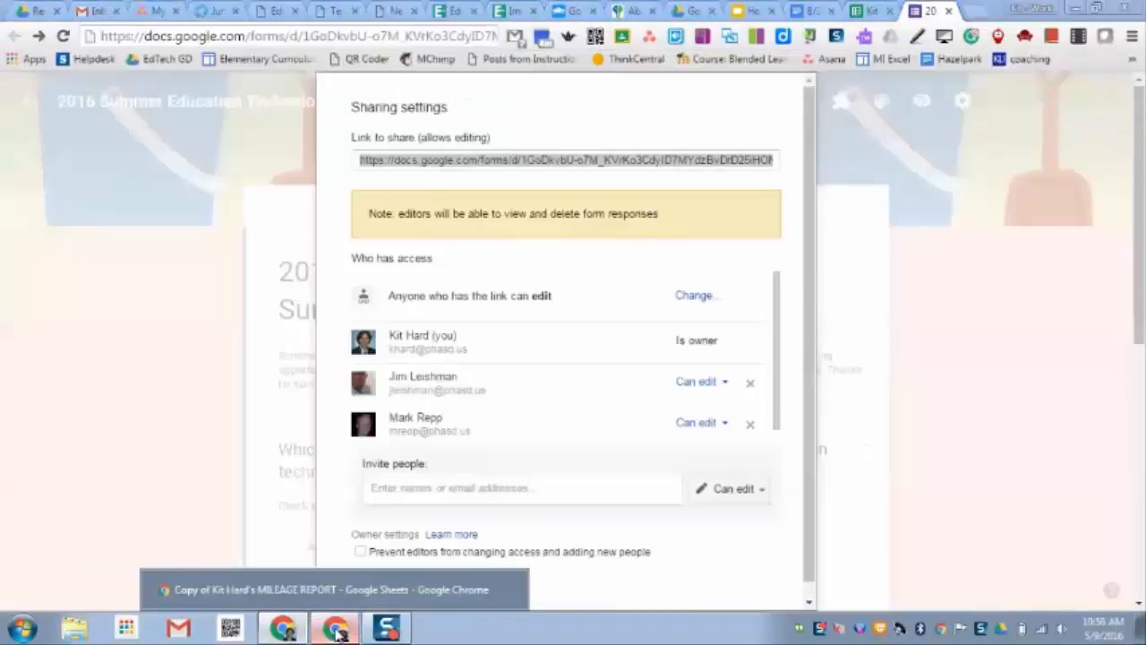
pyautogui.click(509, 11)
pyautogui.hotkey('ctrl', 'v')
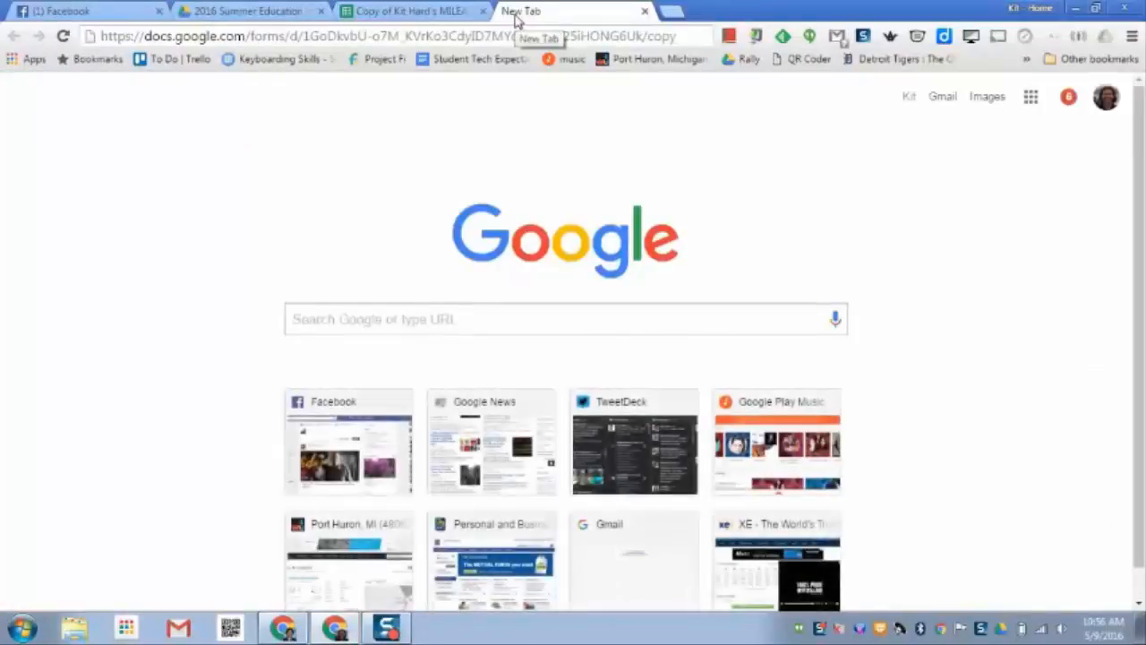
pyautogui.press('Return')
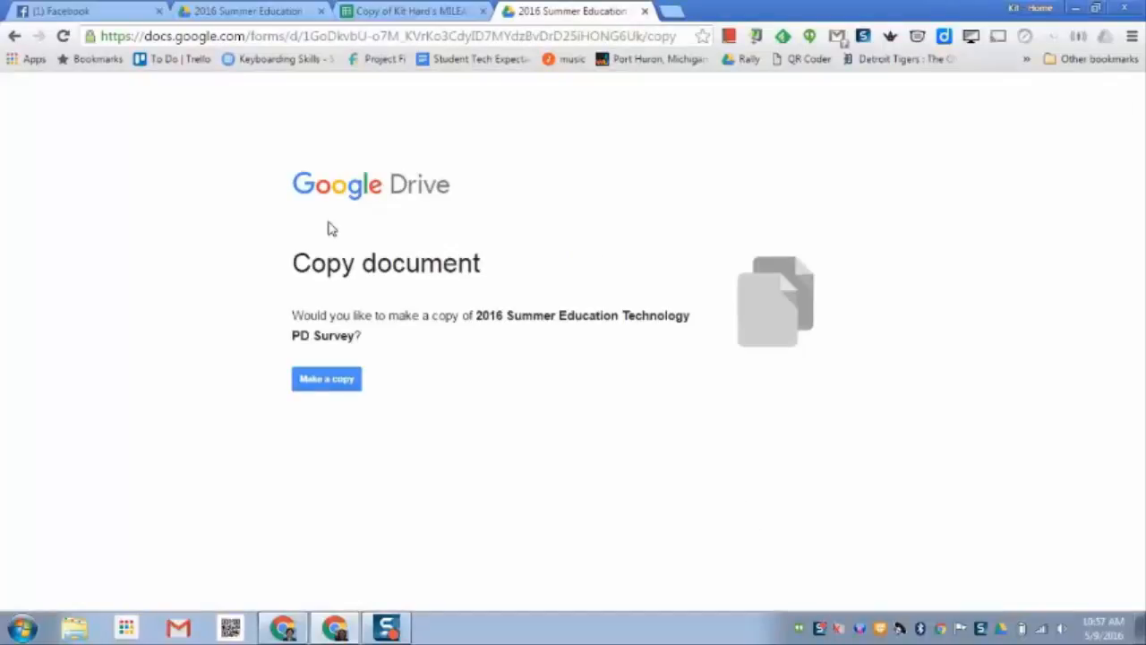
pyautogui.click(340, 378)
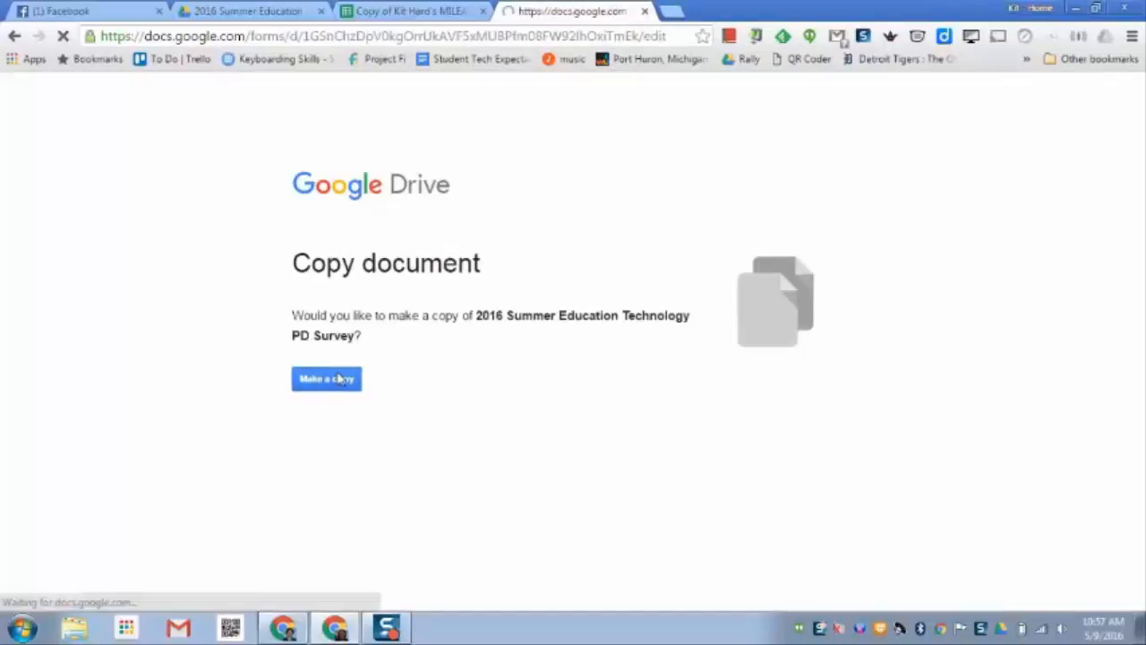